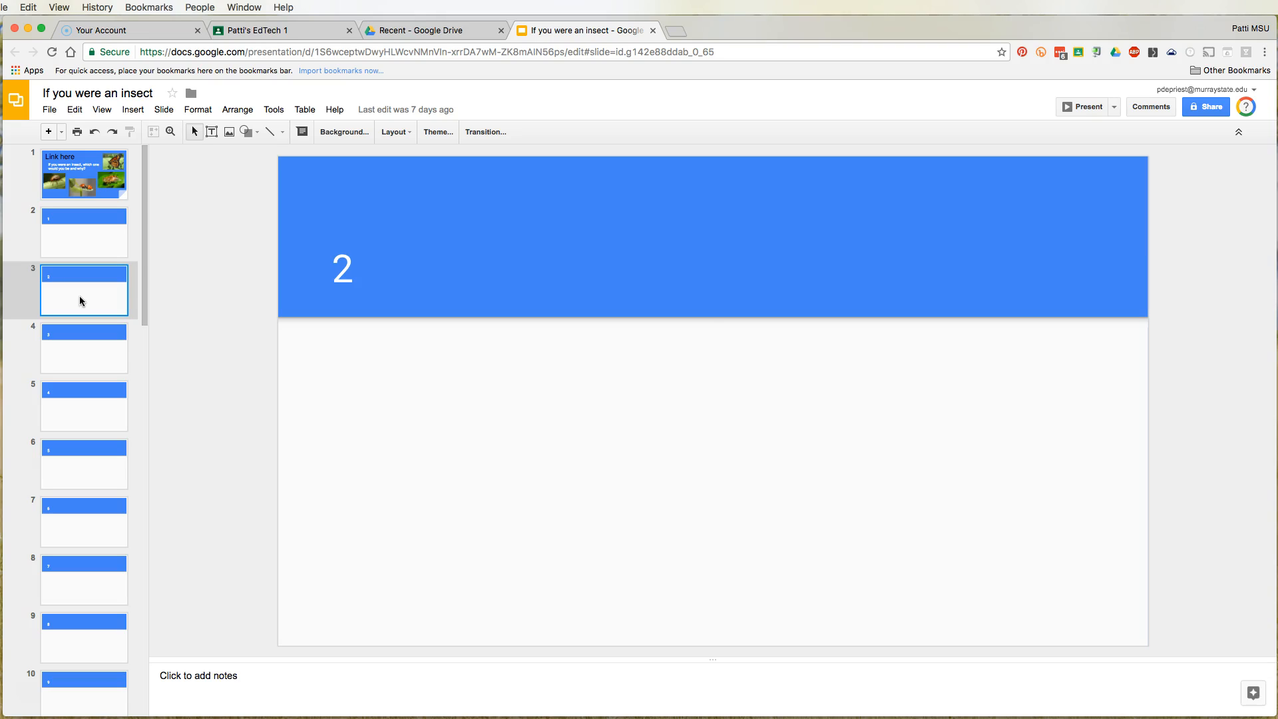
Review the opening question slide and the title and body text boxes on the slide titled 1
left_click(71, 229)
left_click(66, 186)
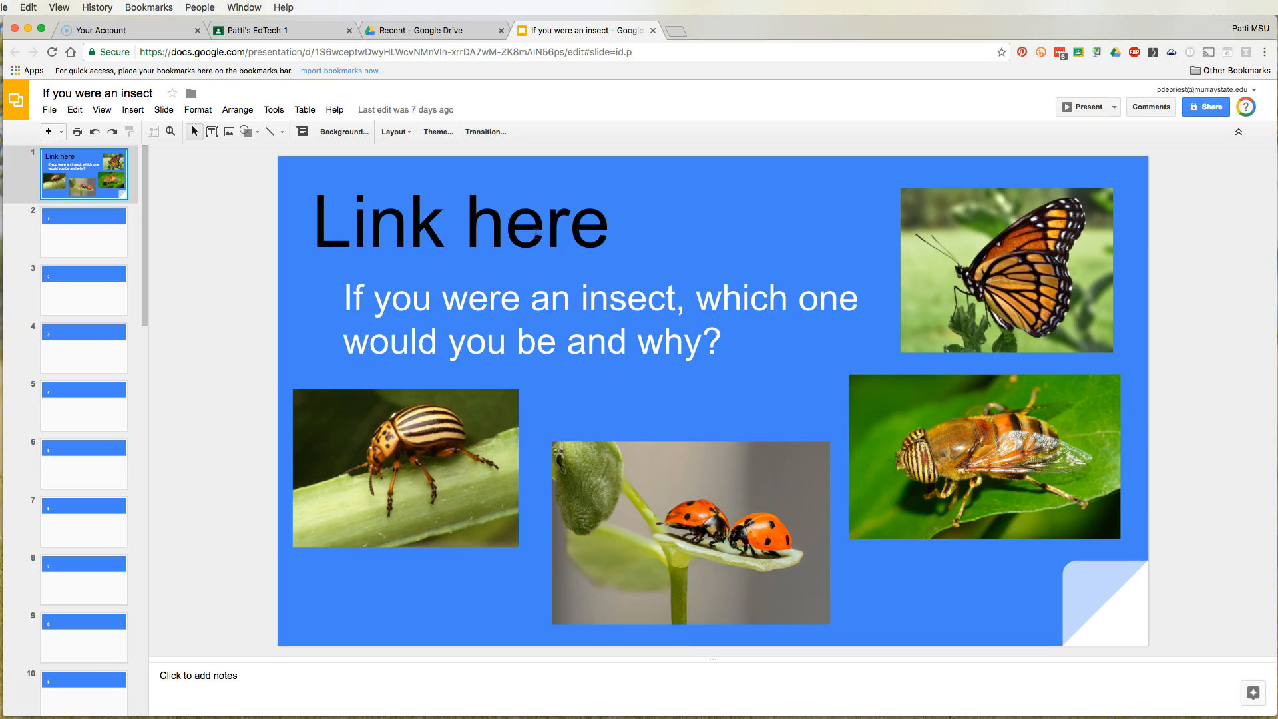
left_click(77, 233)
left_click(466, 266)
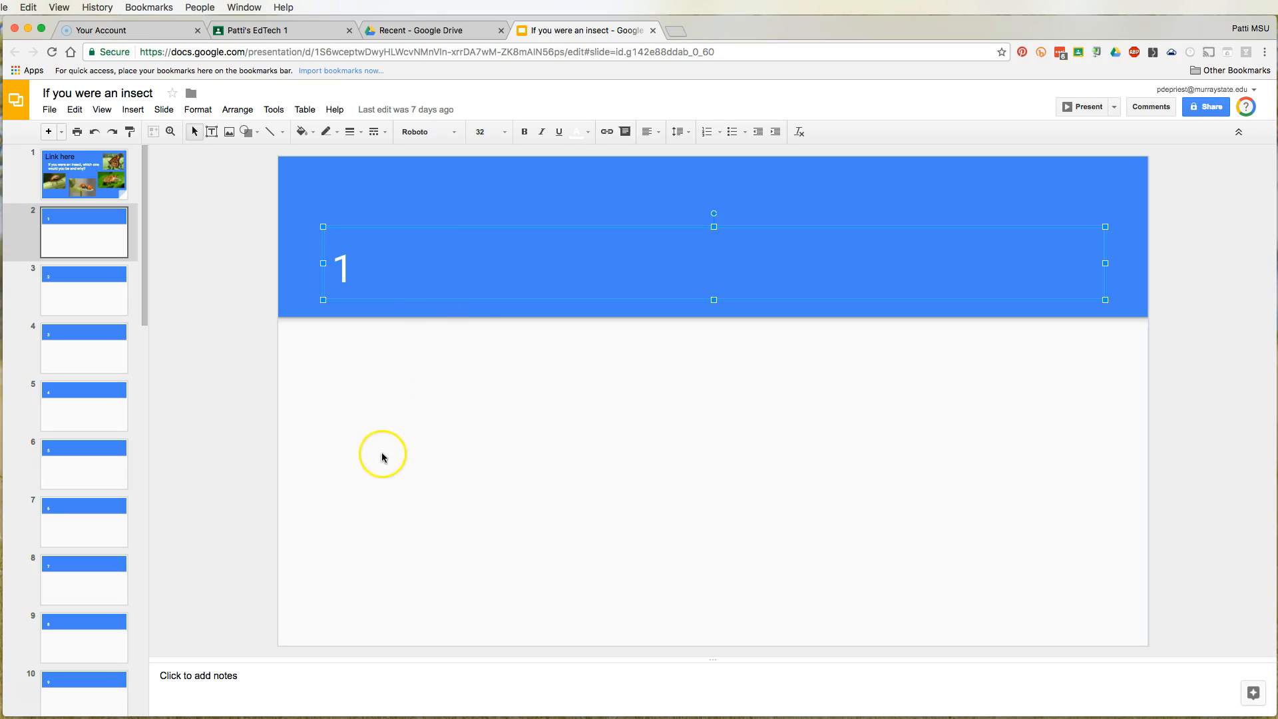
left_click(343, 356)
left_click(350, 376)
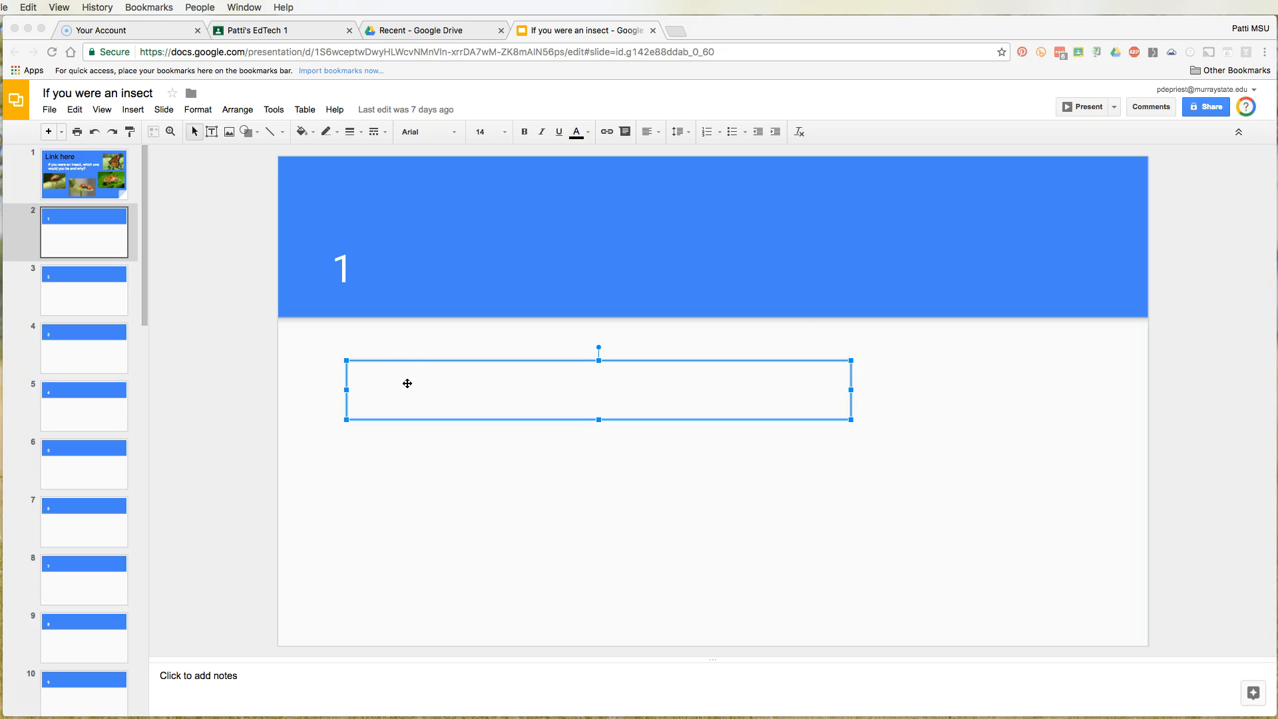
left_click(408, 373)
Start a new comment on the title box of the slide titled 3 and leave it without posting
left_click(96, 348)
left_click(71, 334)
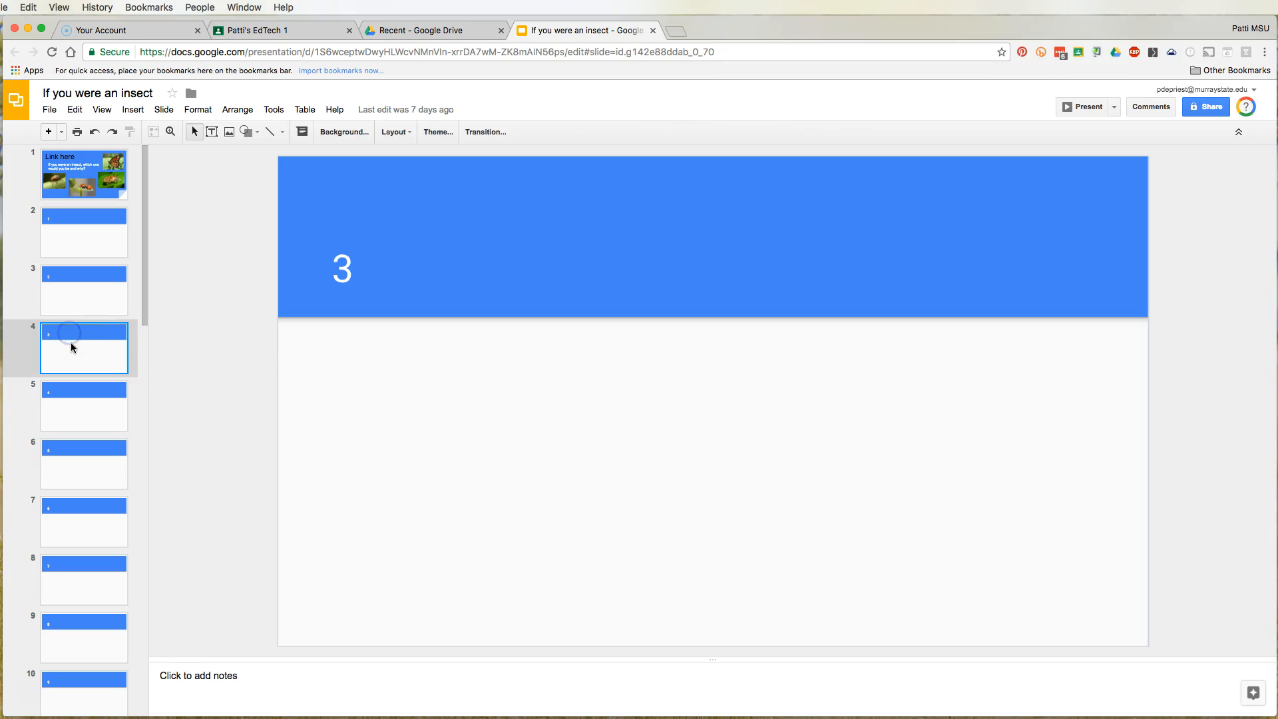
left_click(505, 277)
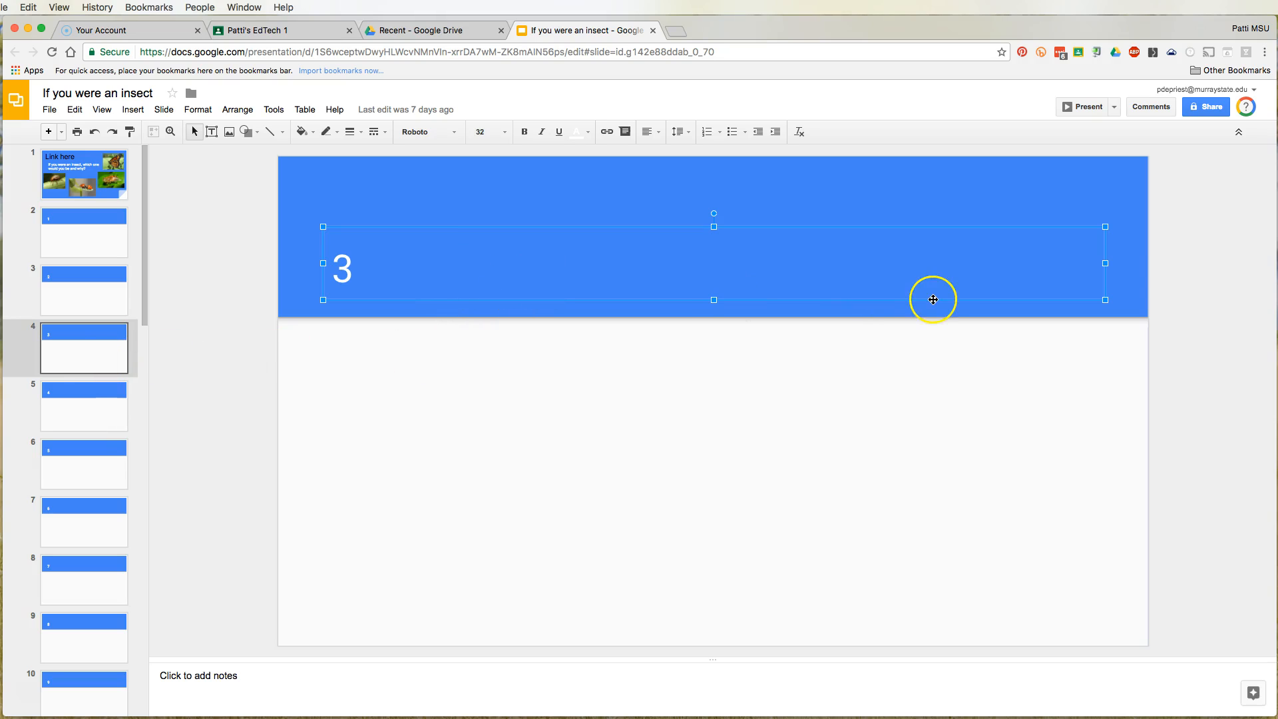
left_click(1146, 108)
left_click(1217, 143)
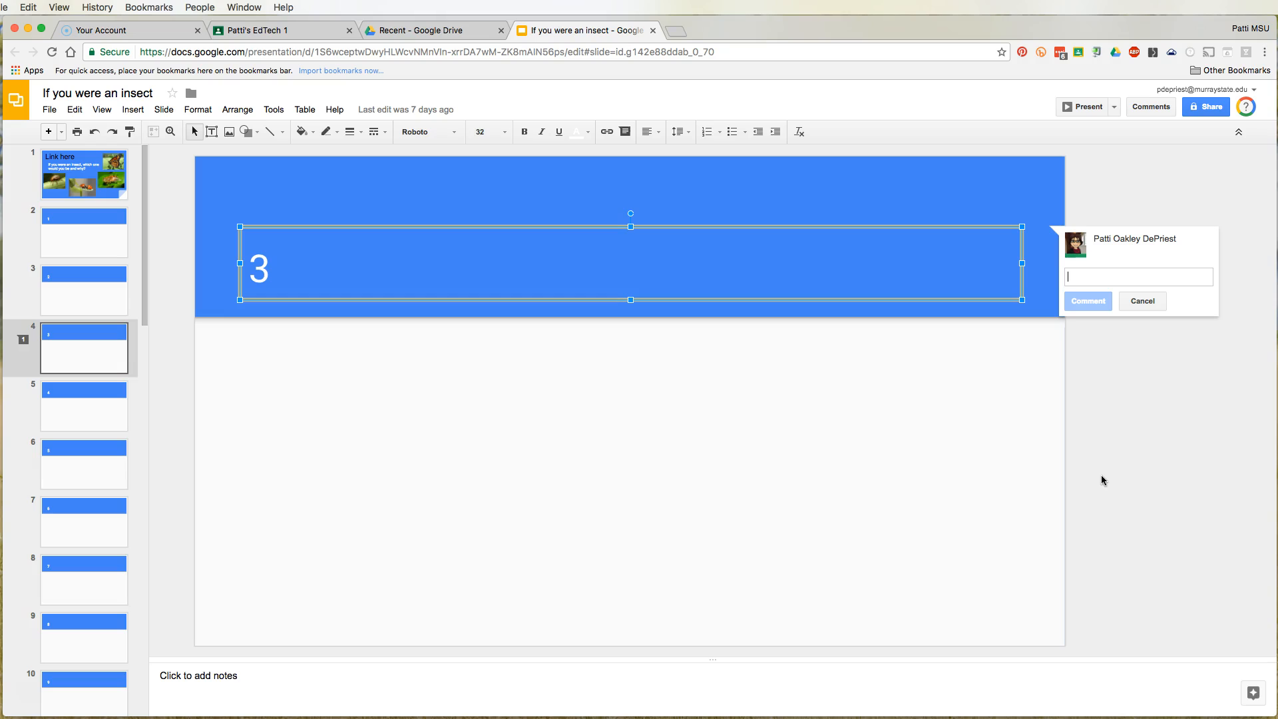
left_click(1129, 488)
Open Explore on the slide titled 4 and search for images of Bali
key("Down")
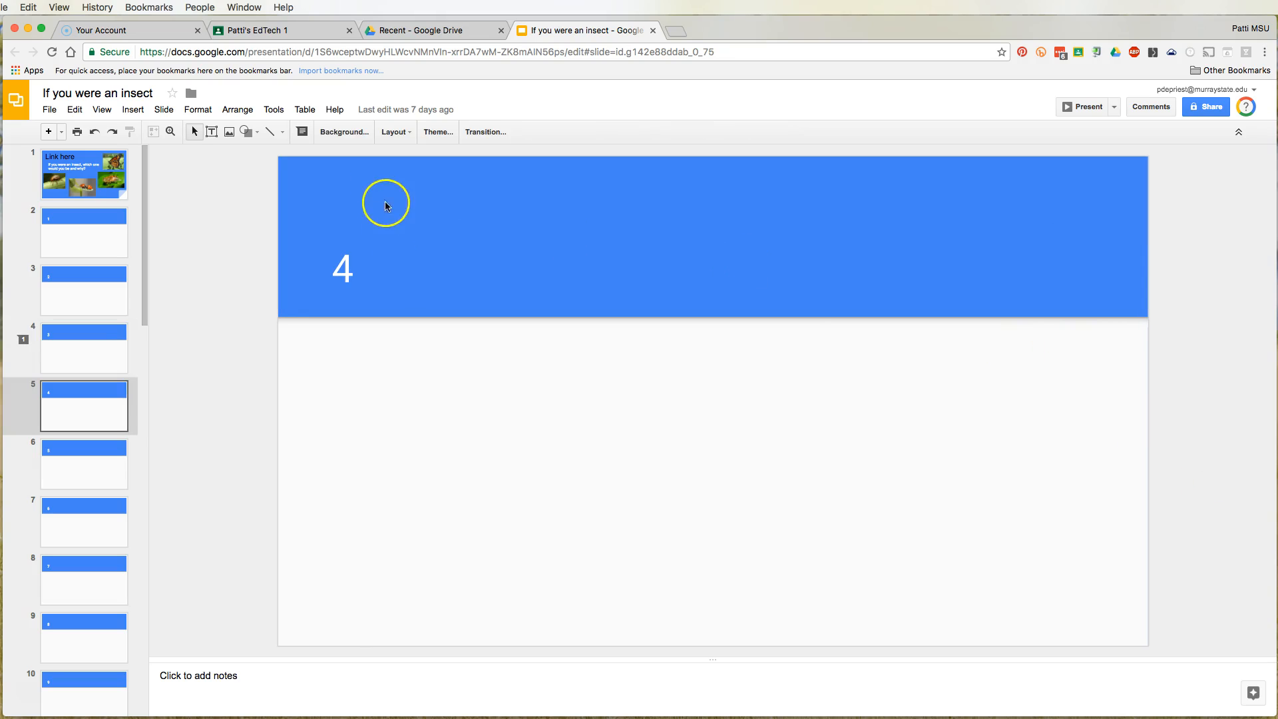
left_click(272, 109)
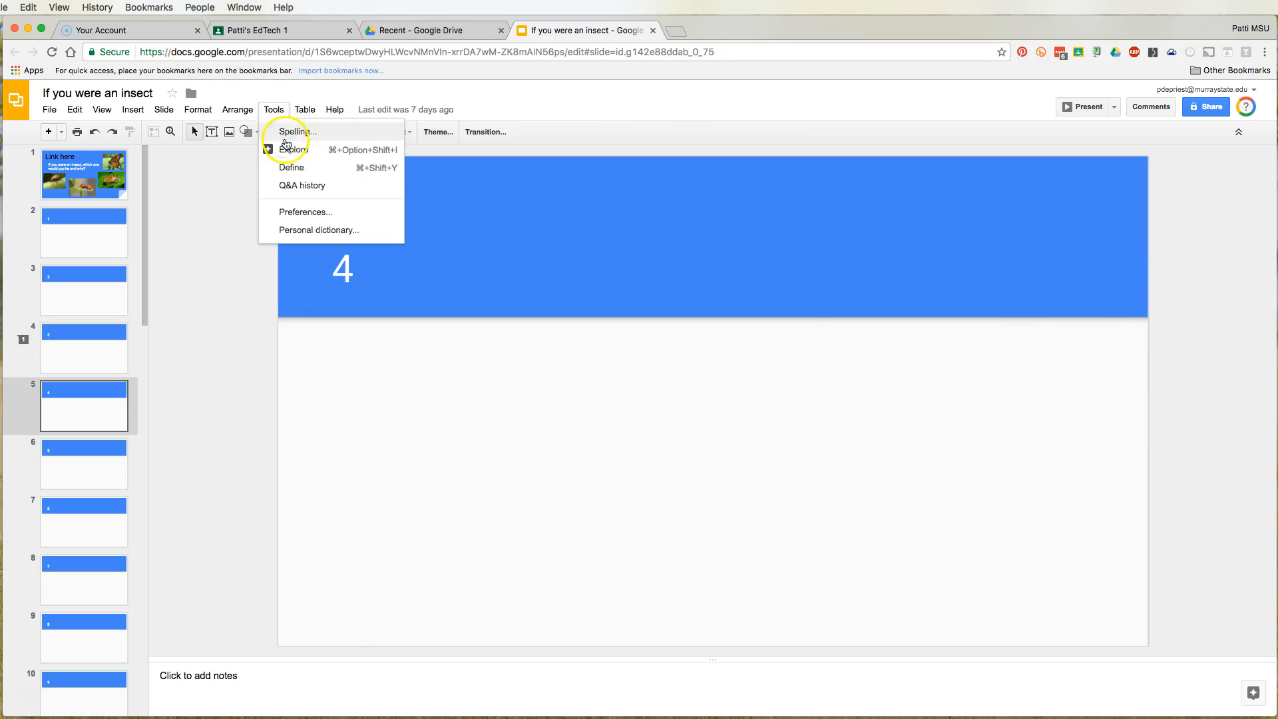
left_click(293, 151)
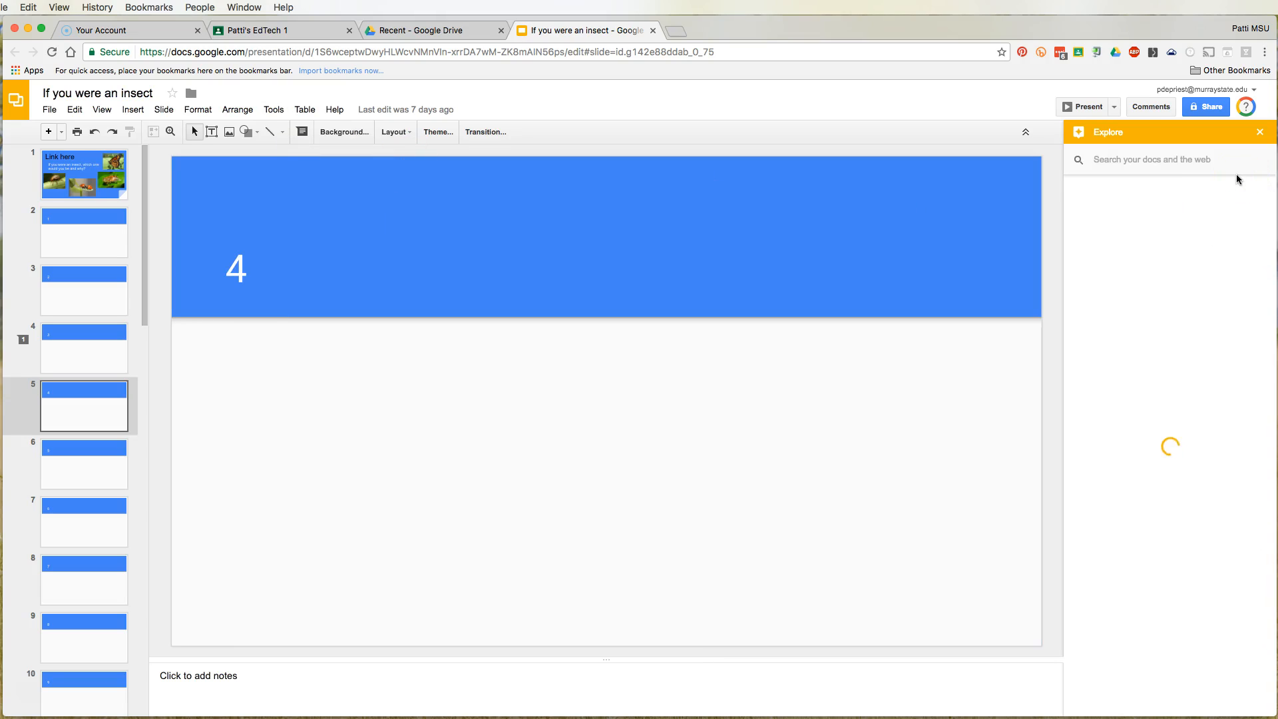
left_click(1219, 168)
left_click(1115, 159)
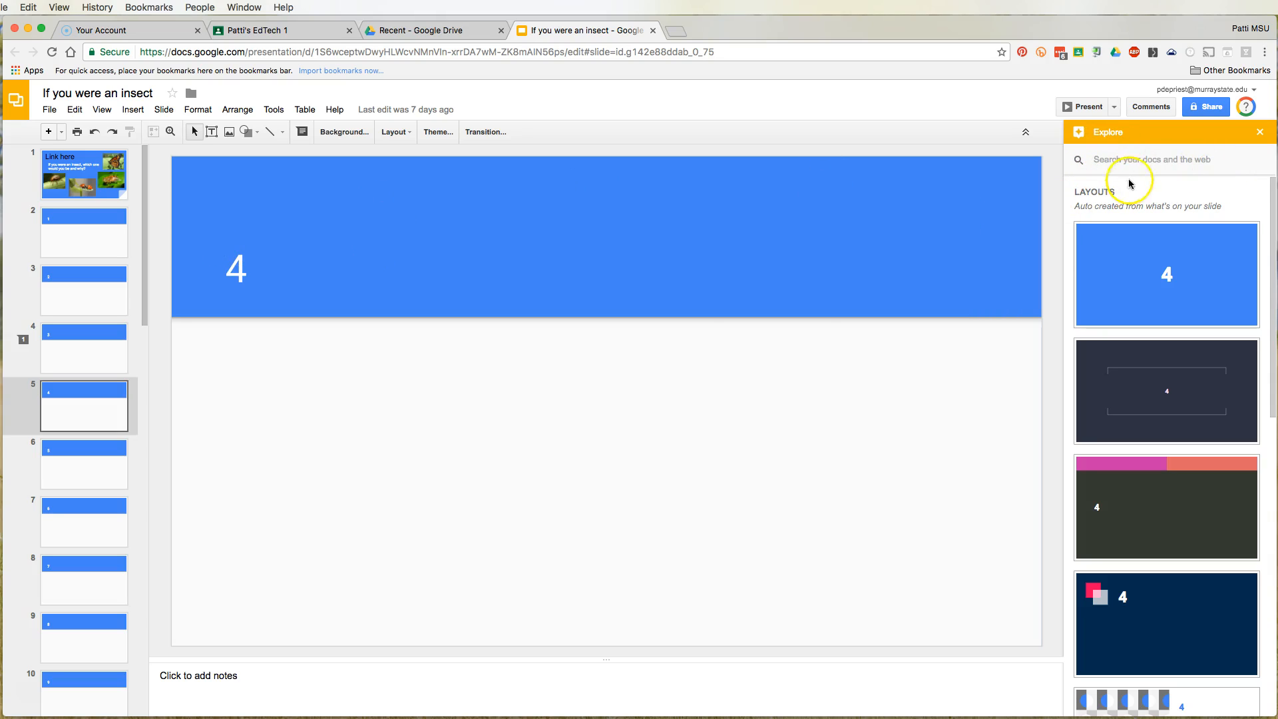
type("Bali")
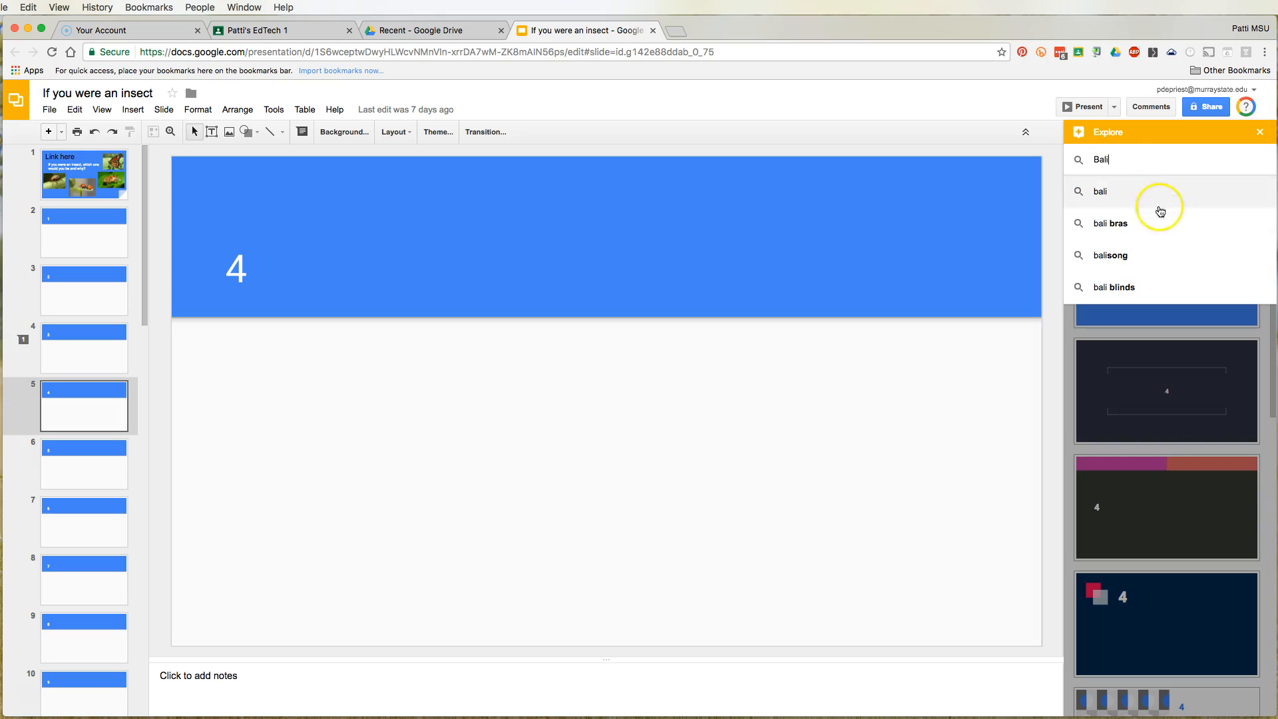
left_click(1103, 191)
left_click(1171, 194)
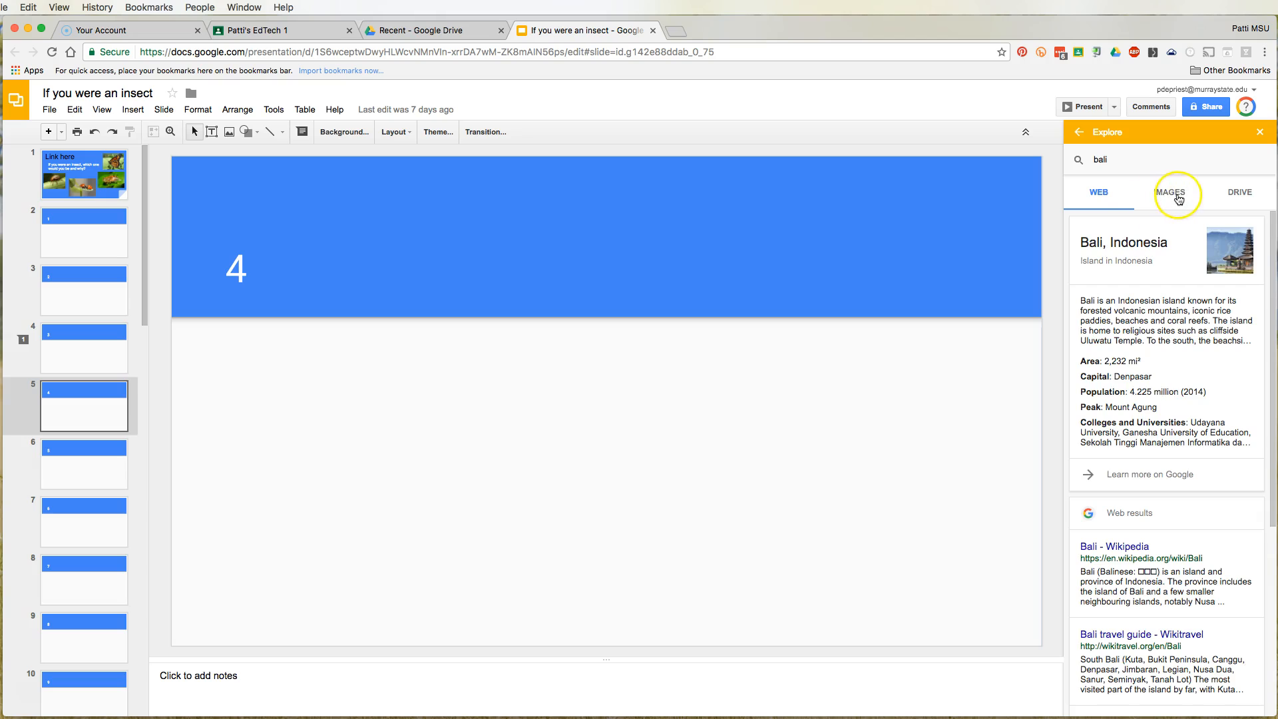
Insert the Bali image of the multi-tiered lake temple under a cloudy sky onto the slide titled 4
left_click(1193, 400)
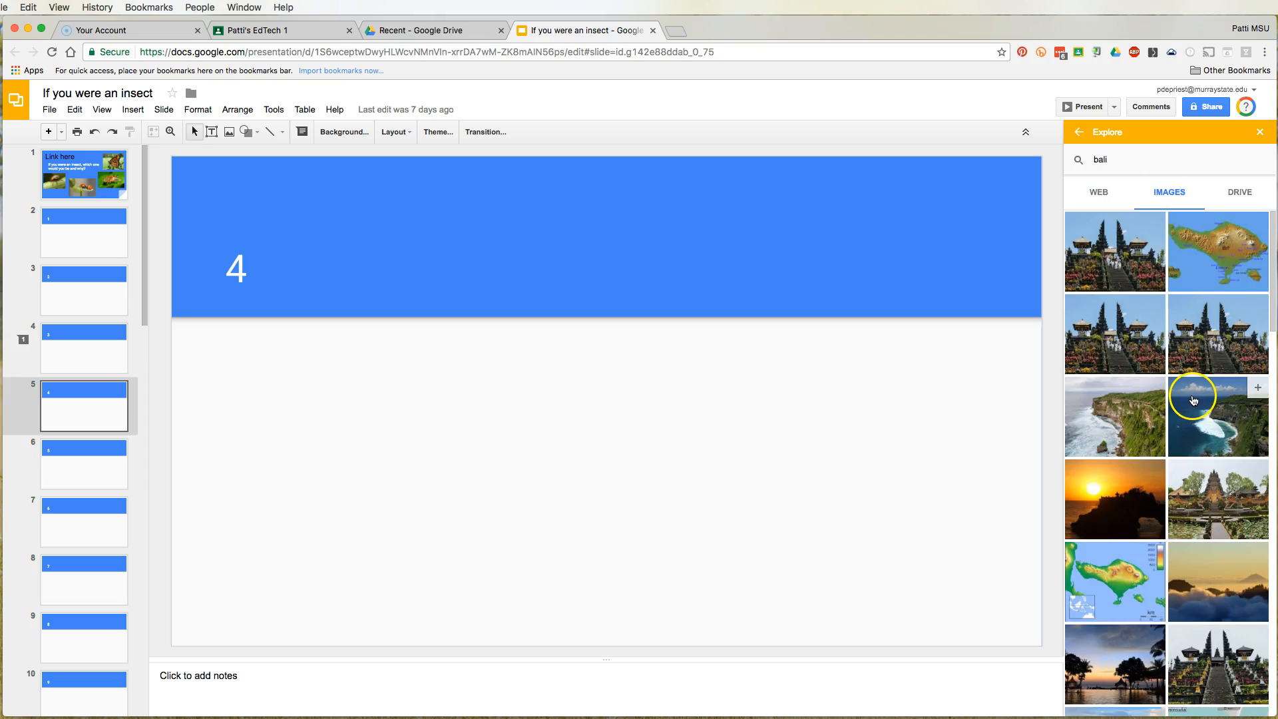
scroll(1193, 400, "down", 4)
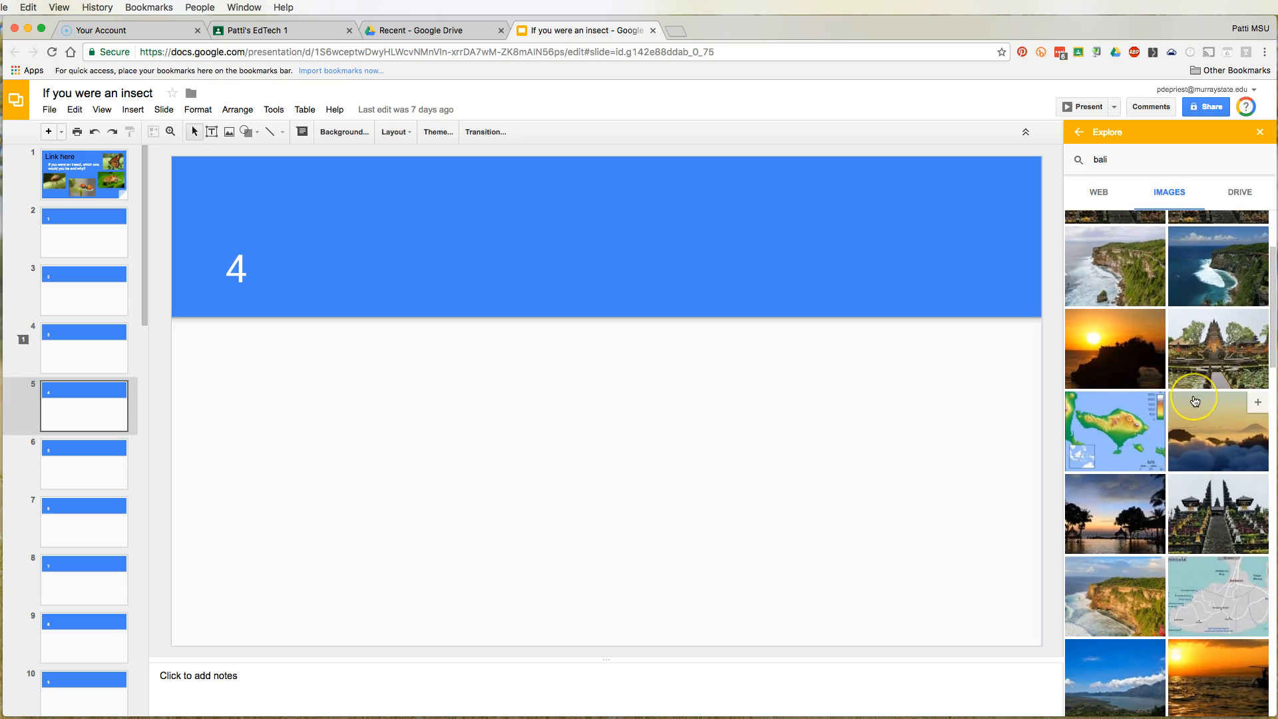
scroll(1193, 400, "down", 1)
left_click(1164, 493)
left_click_drag(1126, 608, 866, 476)
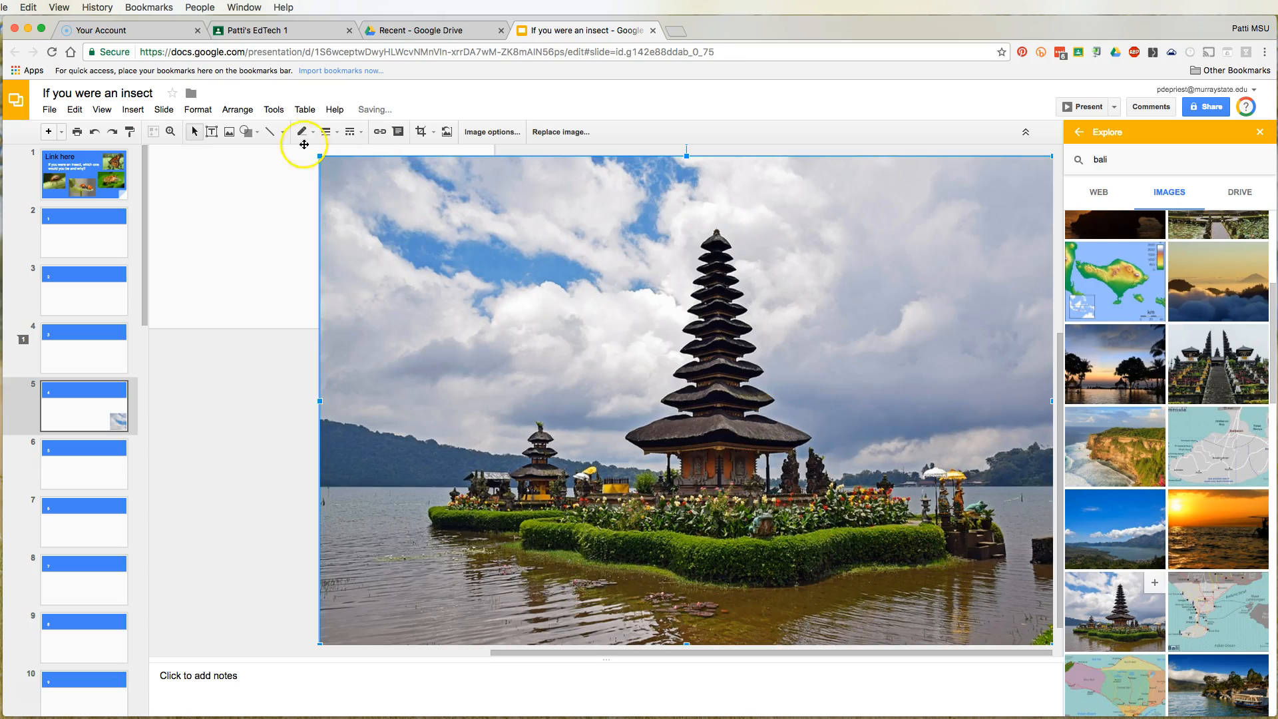
Shrink the temple picture to less than half its size and place it in the white area below the blue title band
left_click_drag(319, 157, 735, 439)
left_click_drag(883, 504, 345, 234)
scroll(659, 372, "up", 5)
scroll(707, 371, "left", 3)
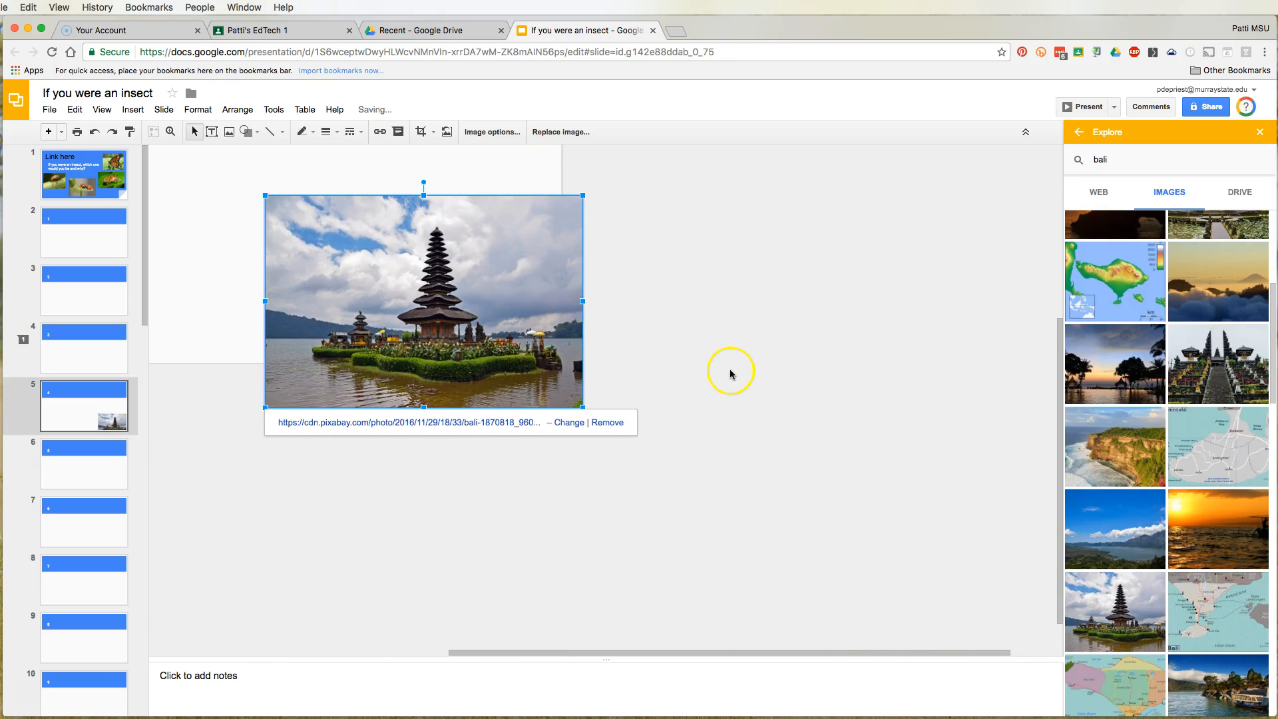
left_click_drag(497, 594, 430, 454)
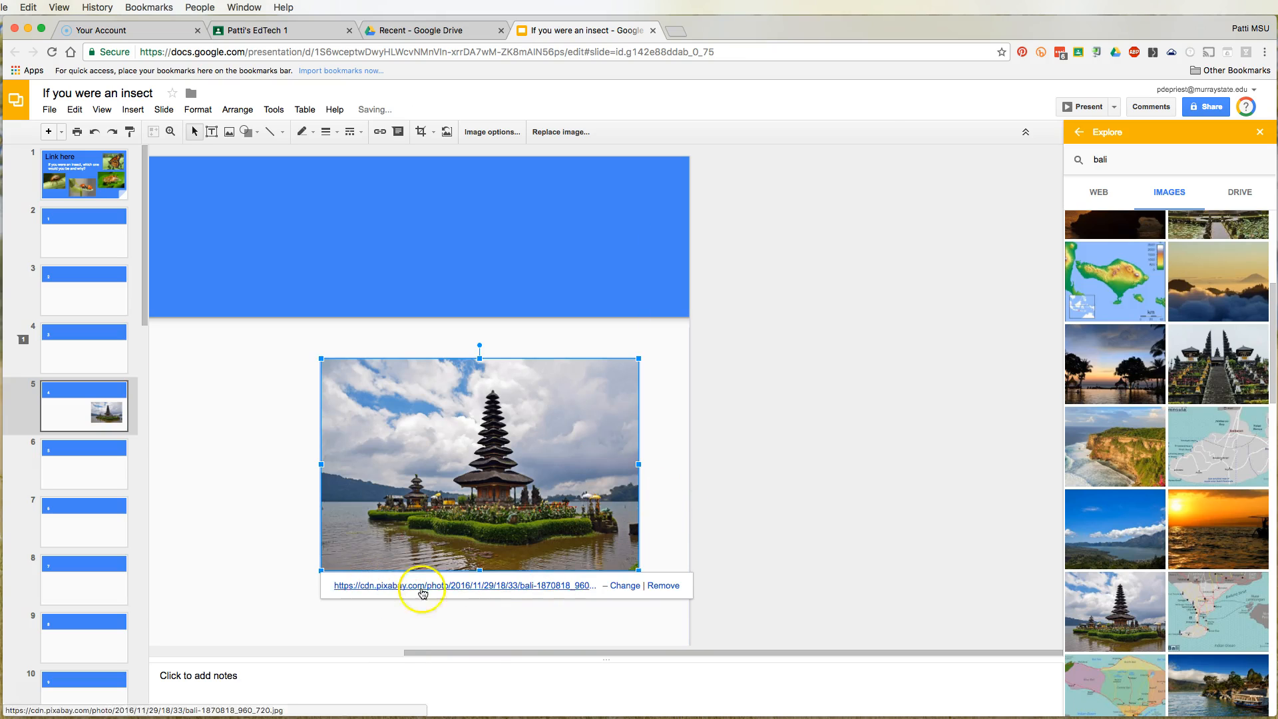